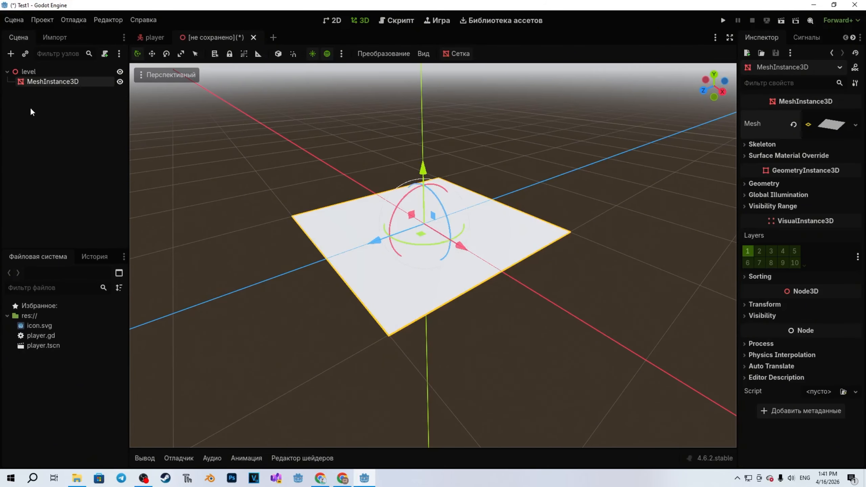
# Add a StaticBody3D node as a child of the MeshInstance3D.
pyautogui.click(56, 145)
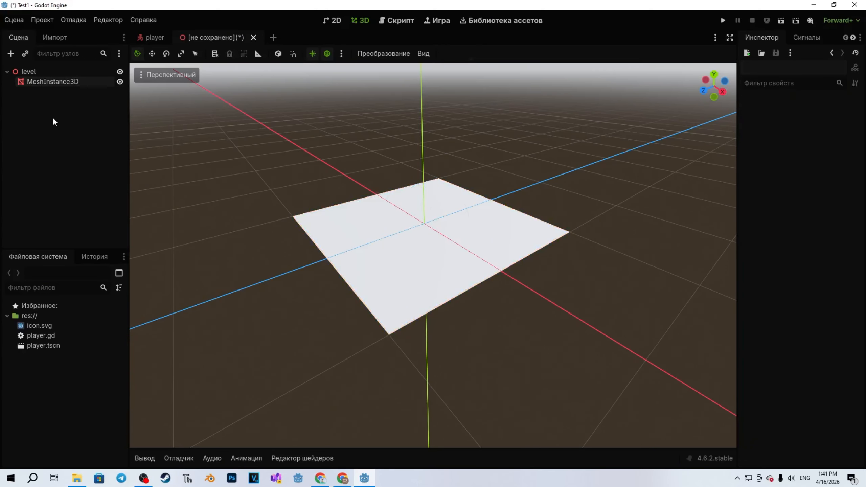
pyautogui.rightClick(67, 82)
pyautogui.click(110, 106)
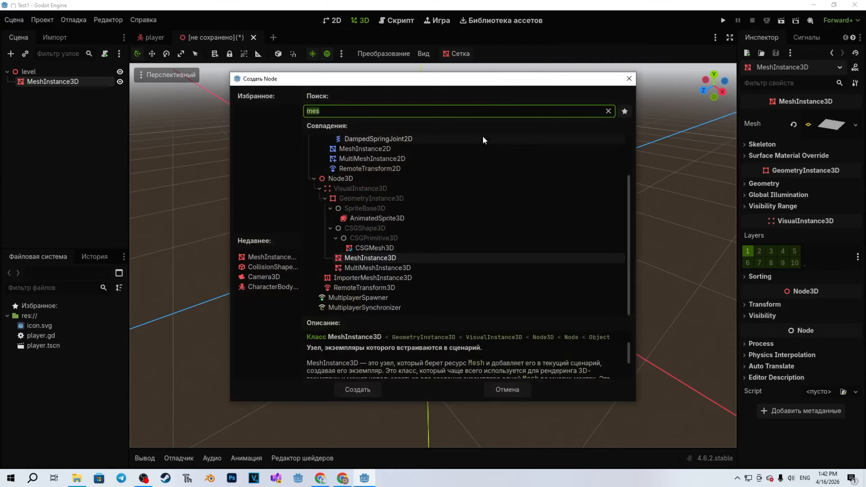
pyautogui.write('sta')
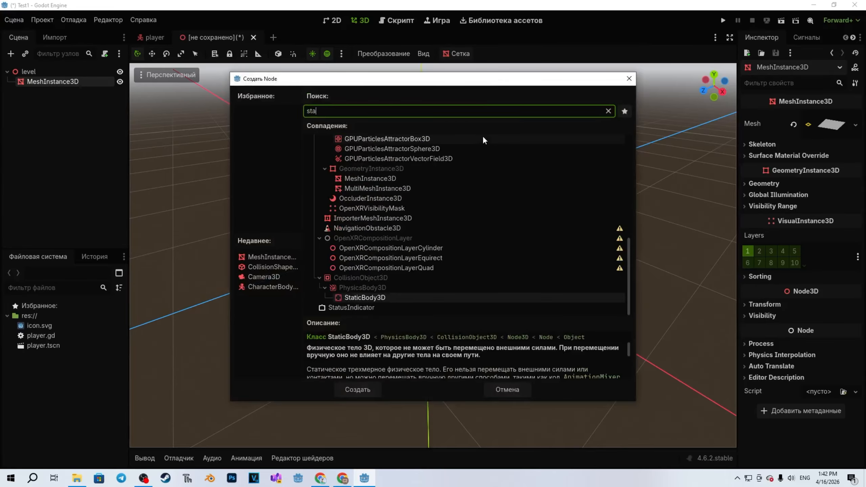
pyautogui.doubleClick(358, 299)
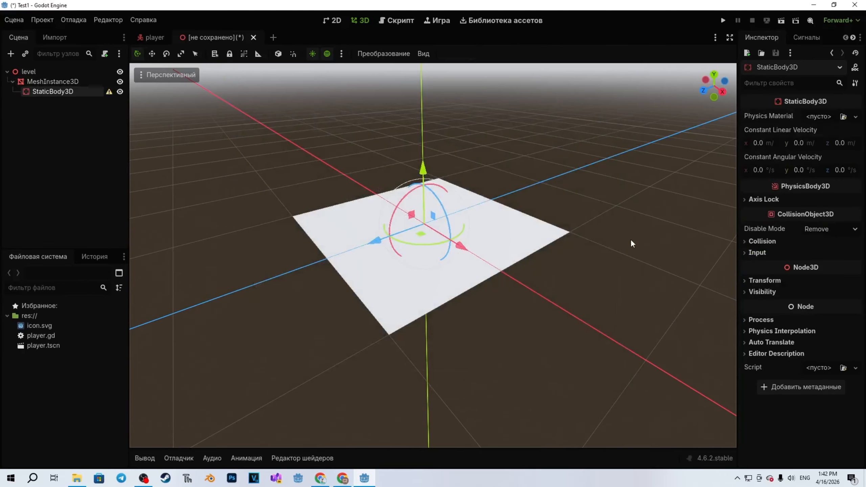
pyautogui.click(37, 151)
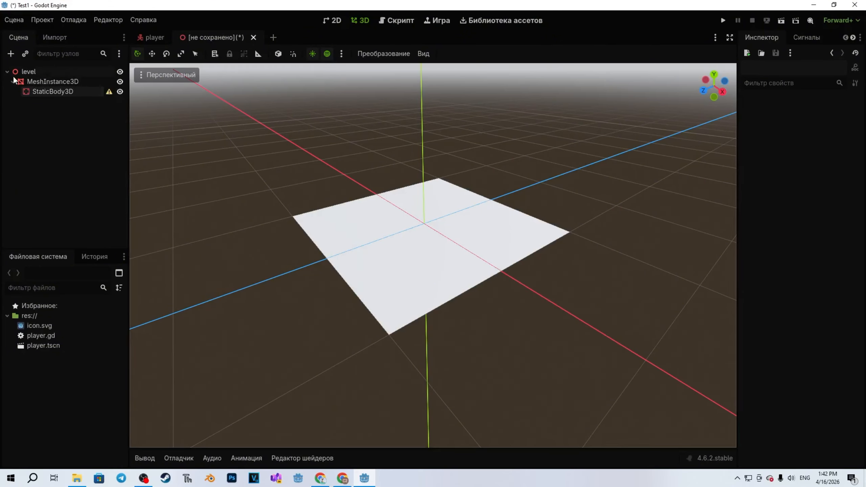
# Create a collision shape for the MeshInstance3D plane, with sibling placement (Одноуровневый) and the triangle mesh type (Треугольная сетка).
pyautogui.click(37, 81)
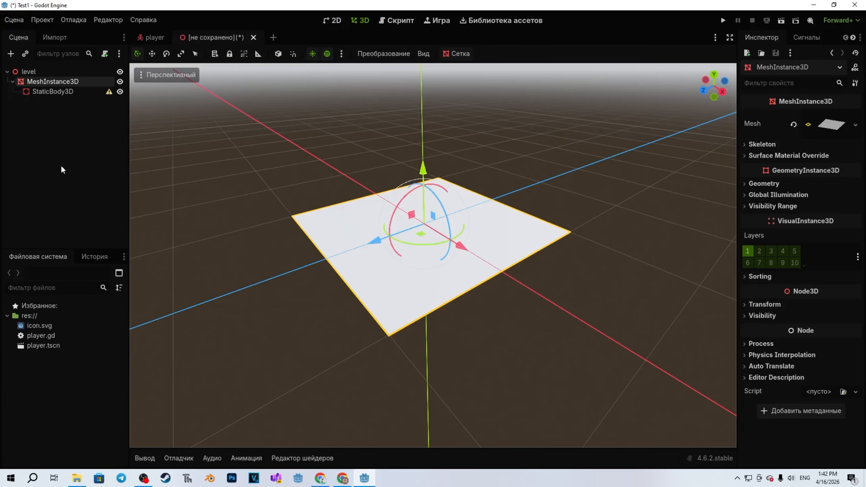
pyautogui.click(463, 54)
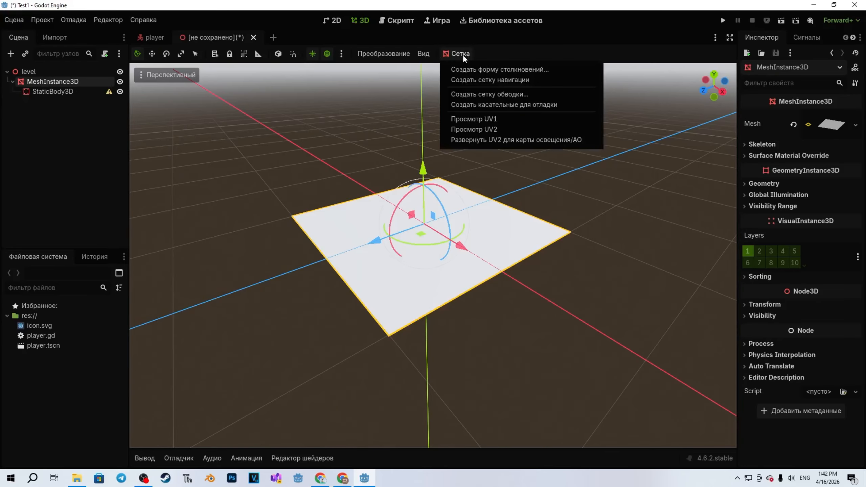
pyautogui.click(490, 71)
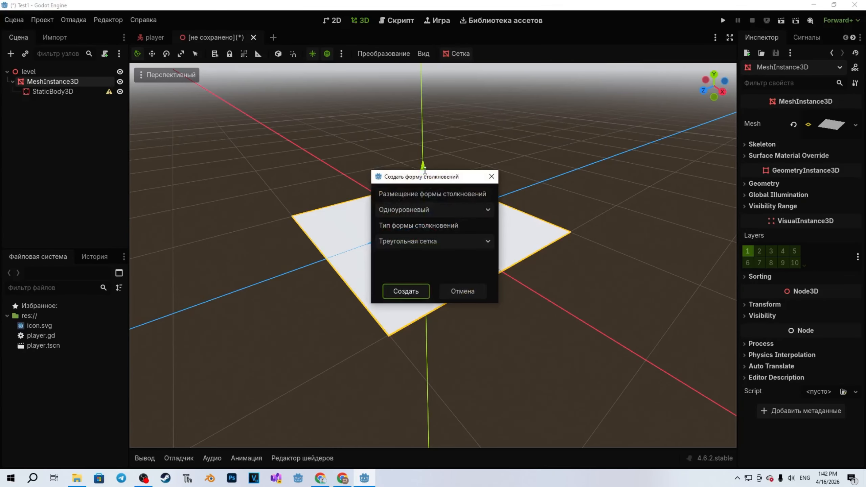
pyautogui.click(411, 293)
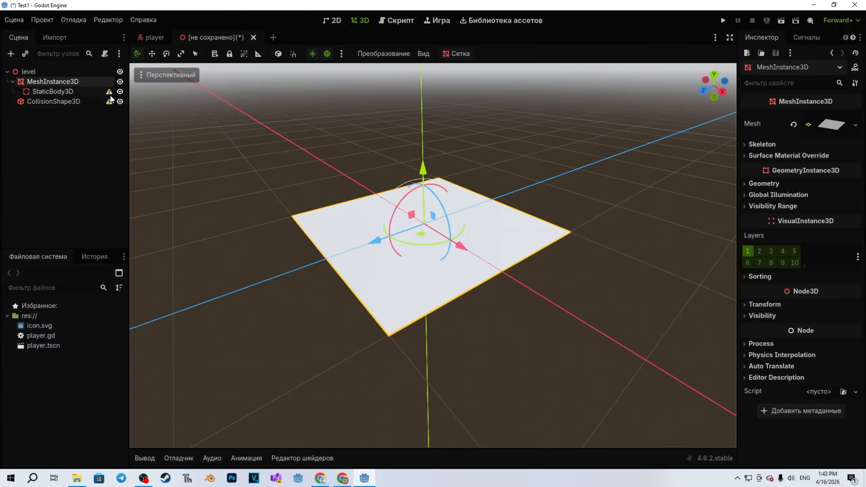
# Check the collision shape's configuration warning and reparent CollisionShape3D under the StaticBody3D node.
pyautogui.moveTo(111, 92)
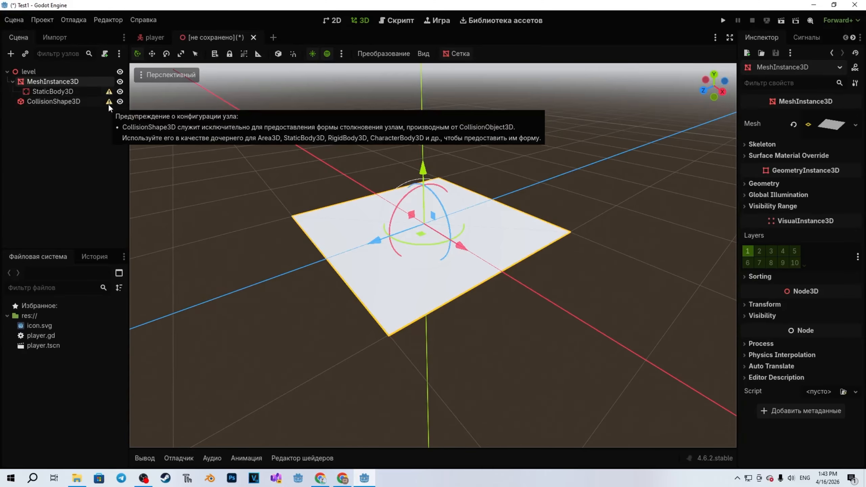
pyautogui.click(53, 145)
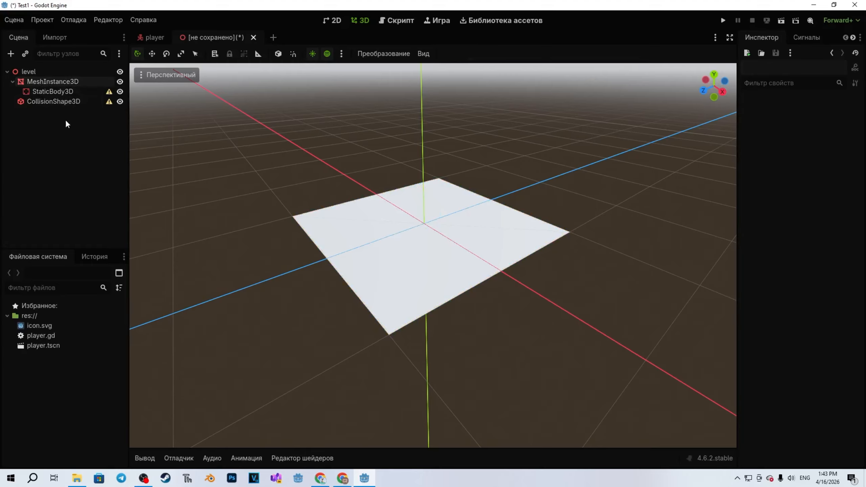
pyautogui.click(42, 105)
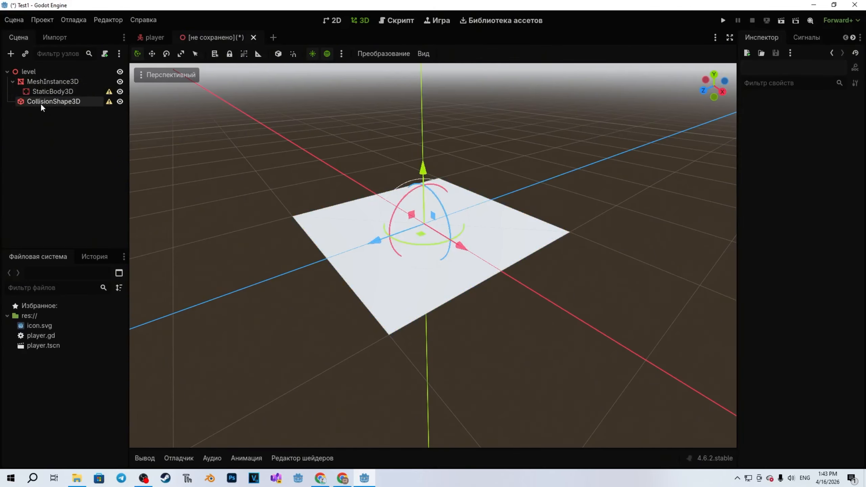
pyautogui.moveTo(41, 103)
pyautogui.mouseDown()
pyautogui.moveTo(49, 102)
pyautogui.moveTo(39, 104)
pyautogui.moveTo(44, 92)
pyautogui.mouseUp()
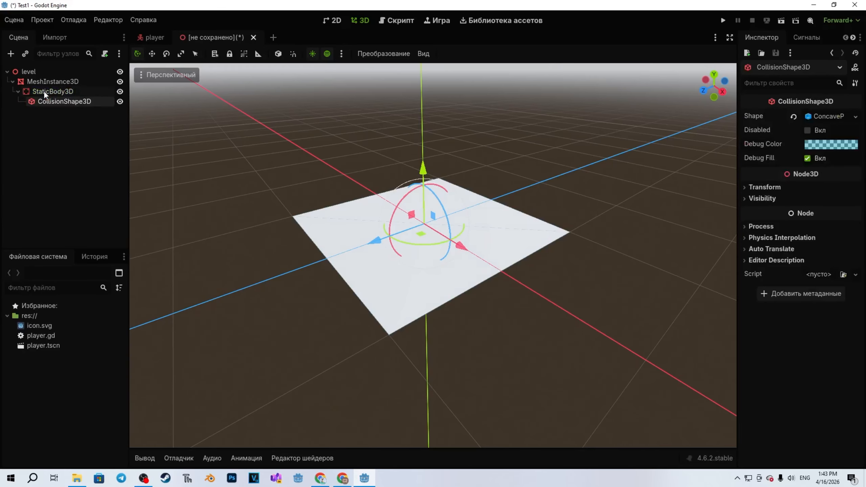
pyautogui.click(35, 152)
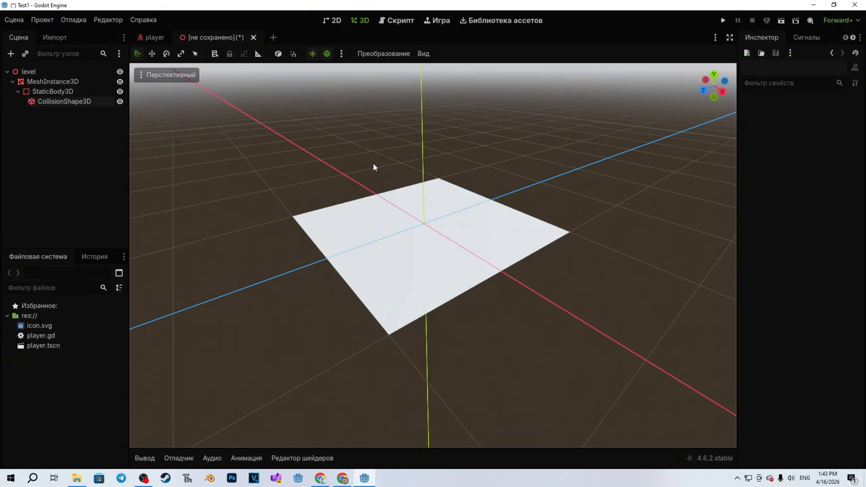
# Save the scene as level.tscn and collapse the MeshInstance3D branch in the scene tree.
pyautogui.hotkey('ctrl', 's')
pyautogui.press('Return')
pyautogui.moveTo(373, 163); pyautogui.dragTo(358, 162, button='middle')
pyautogui.scroll(3, 358, 162)
pyautogui.click(13, 82)
# Add a DirectionalLight3D as a child of the level root and raise it along the Y axis above the plane.
pyautogui.rightClick(30, 71)
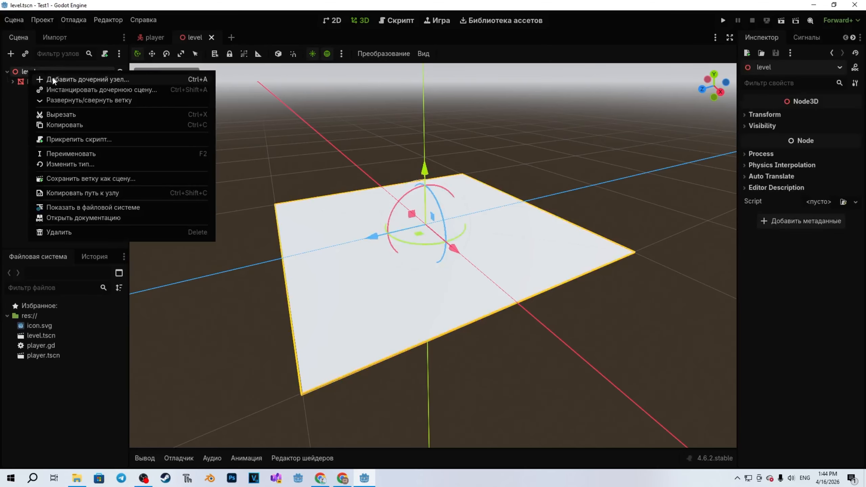
pyautogui.click(53, 79)
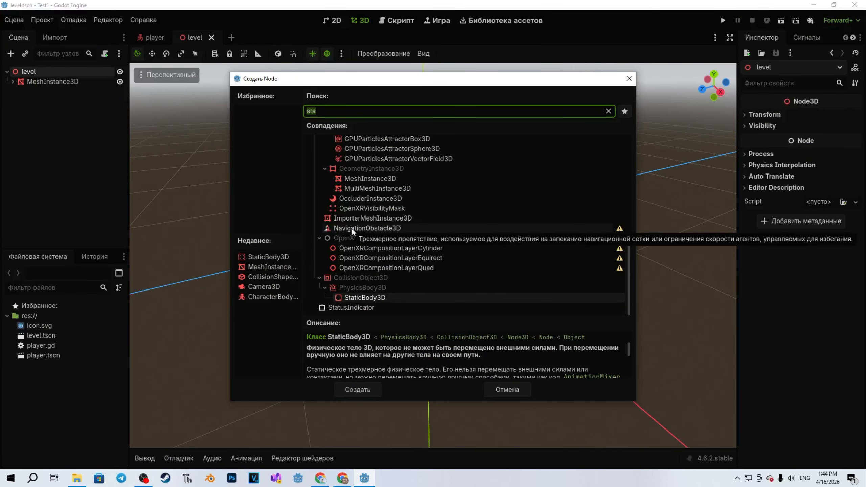
pyautogui.write('dire')
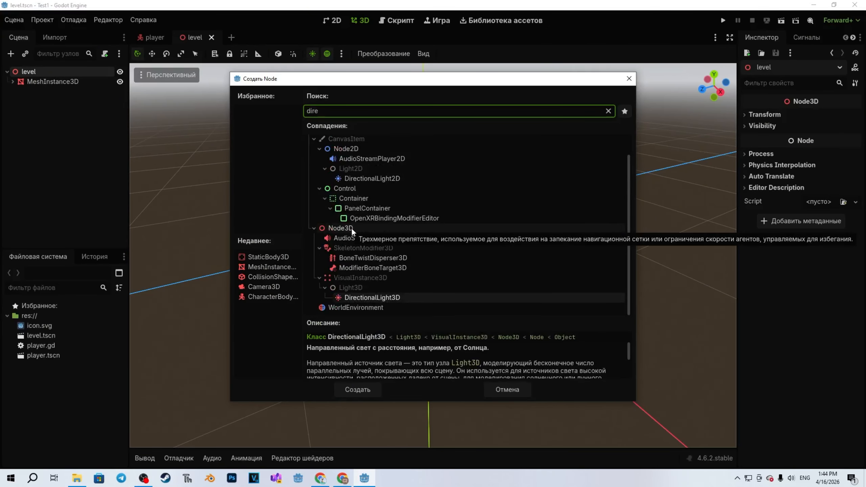
pyautogui.click(399, 296)
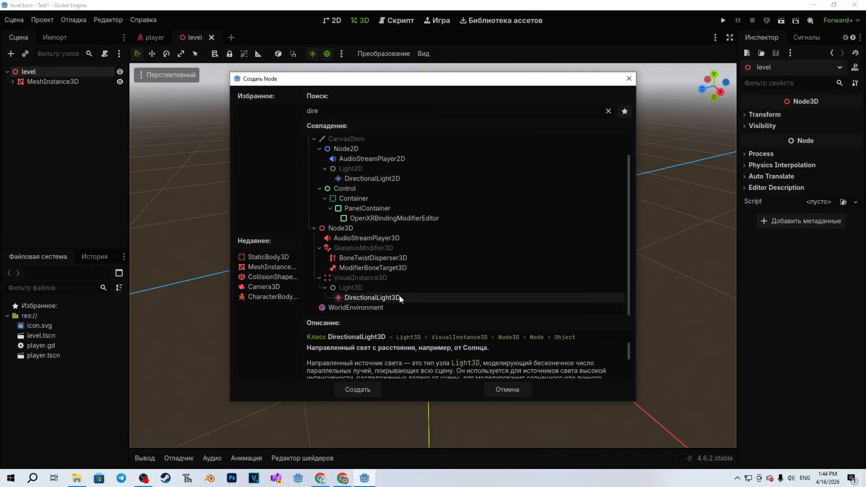
pyautogui.doubleClick(399, 297)
pyautogui.moveTo(440, 179)
pyautogui.mouseDown(button='right')
pyautogui.moveTo(431, 154)
pyautogui.moveTo(440, 178)
pyautogui.mouseUp(button='right')
pyautogui.moveTo(443, 197); pyautogui.dragTo(451, 128)
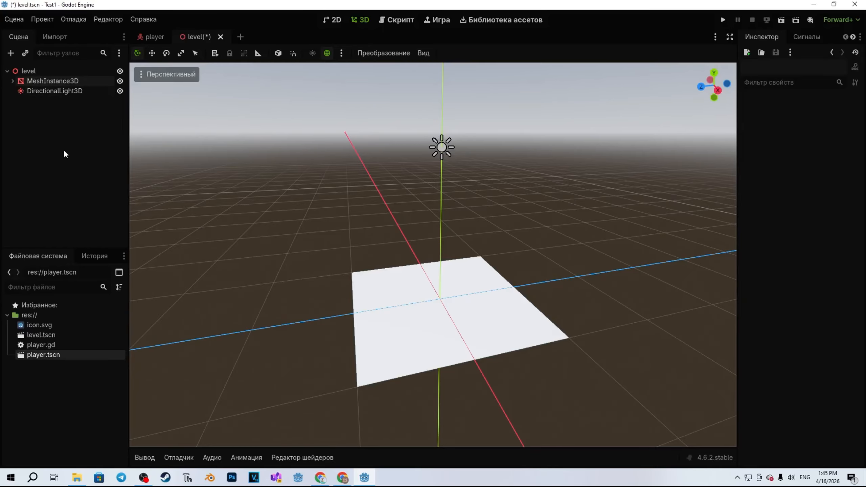
# Unlink the scale axes of the MeshInstance3D plane and stretch it to a Z scale of about 2.32.
pyautogui.click(49, 84)
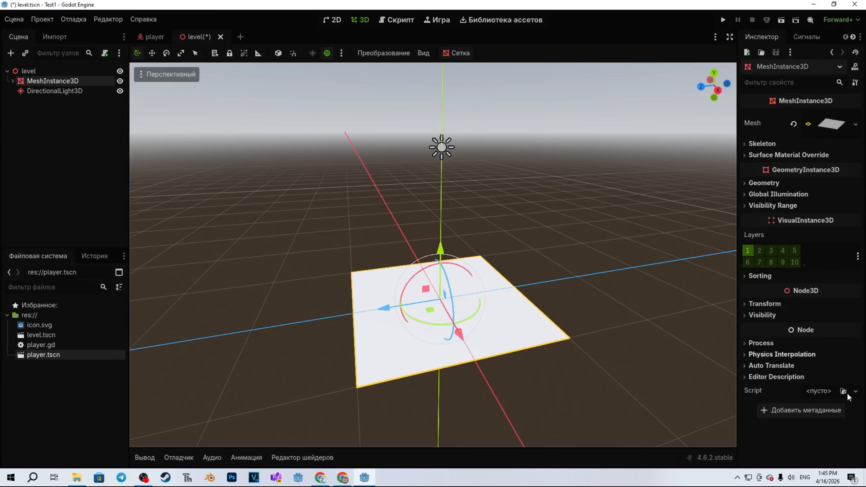
pyautogui.click(762, 305)
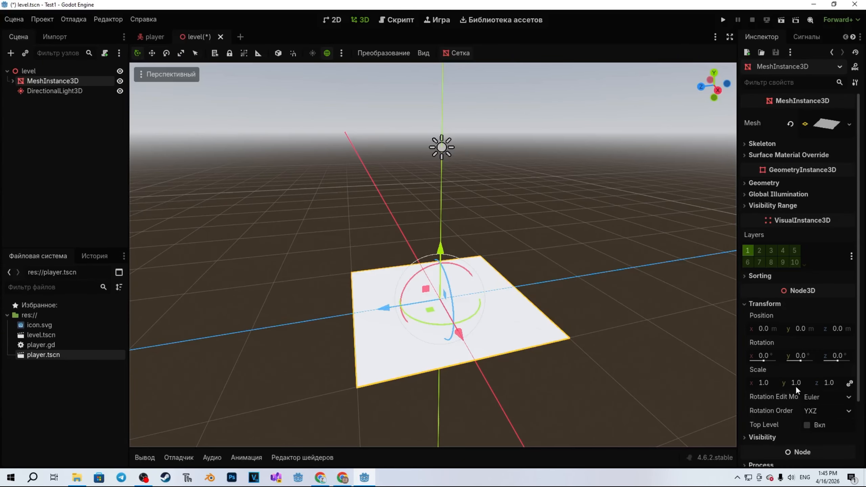
pyautogui.moveTo(796, 386); pyautogui.dragTo(858, 387)
pyautogui.click(850, 370)
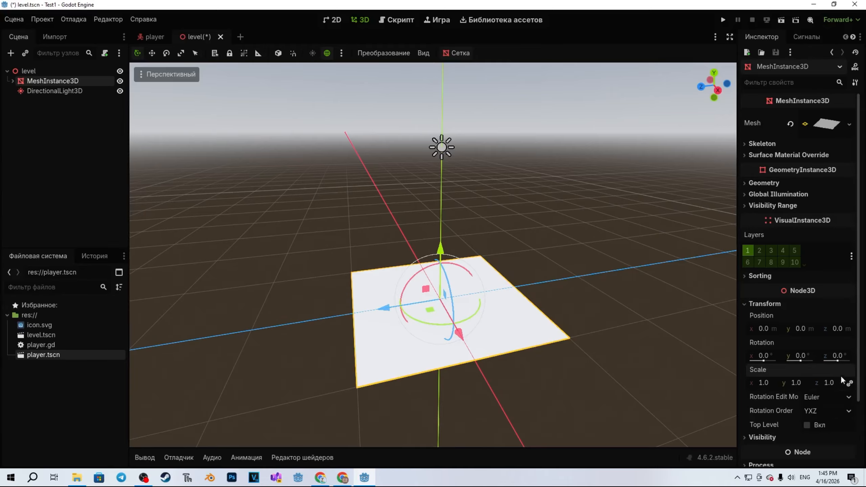
pyautogui.click(849, 384)
pyautogui.moveTo(829, 383); pyautogui.dragTo(859, 383)
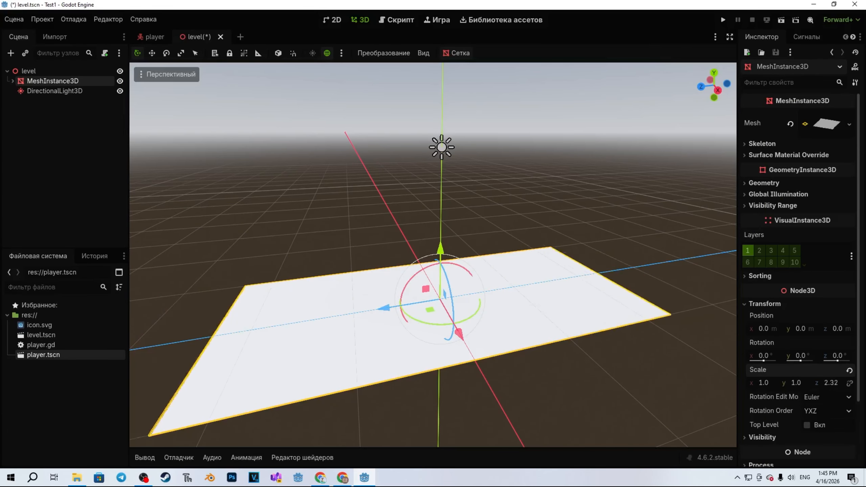